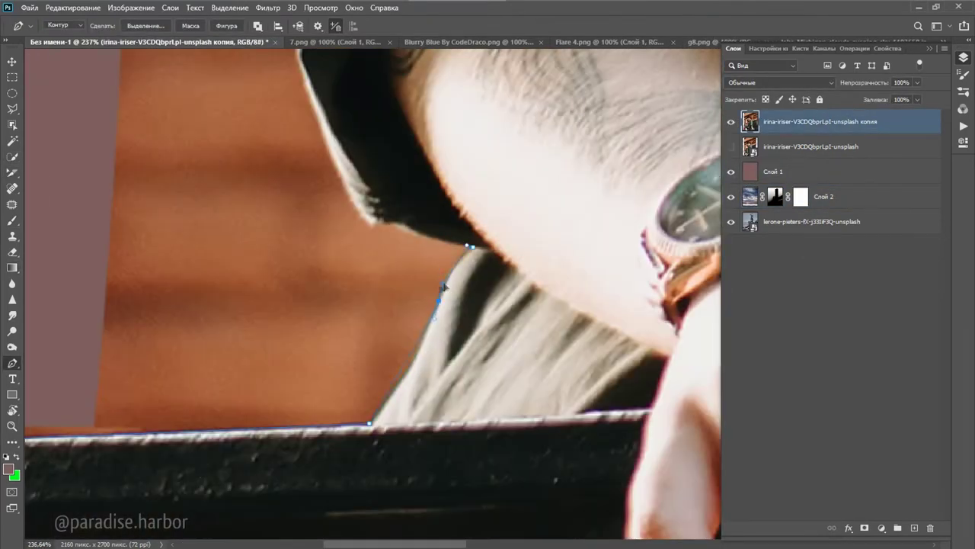
# Zoom in on the woman's neck and shoulder on the portrait copy to trace her outline
pyautogui.scroll(3, 442, 286)
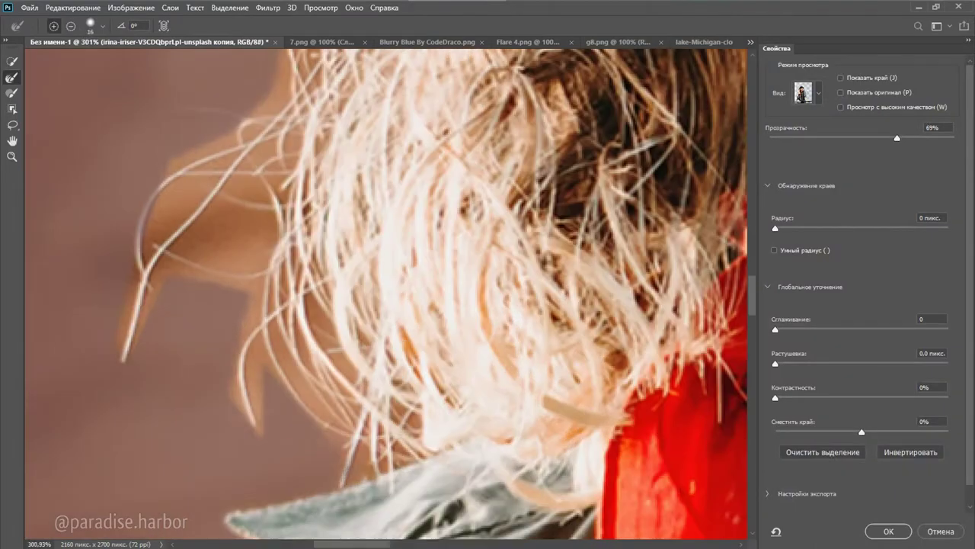
# Pan the Select and Mask view to reveal more hair strands for edge refinement
pyautogui.moveTo(274, 288); pyautogui.dragTo(336, 319)
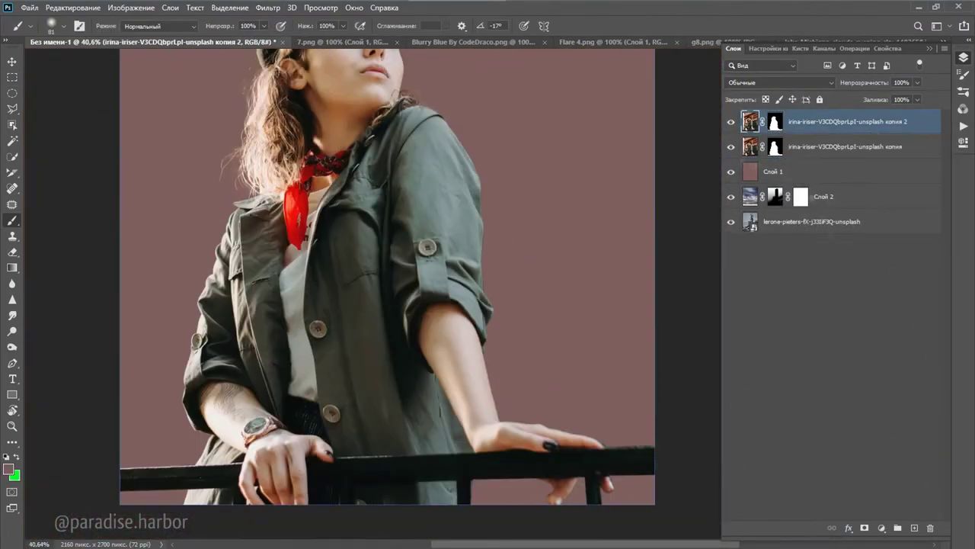
# Open Liquify on the merged portrait layer to touch up her hair
pyautogui.hotkey('ctrl', 'shift', 'x')
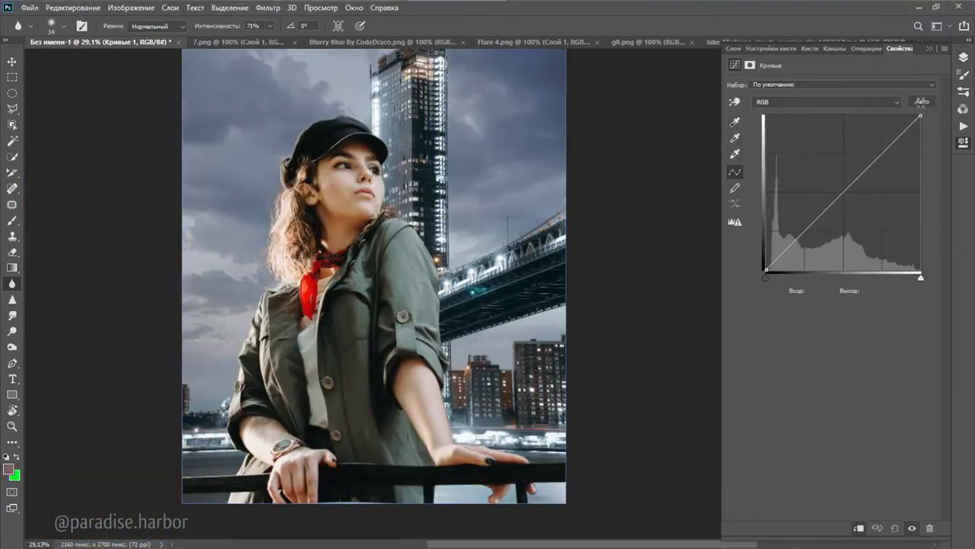
# Set the Curves auto colour correction target colours for highlights, midtones and shadows
pyautogui.keyDown('alt'); pyautogui.click(920, 101); pyautogui.keyUp('alt')
pyautogui.click(175, 312)
pyautogui.click(895, 329)
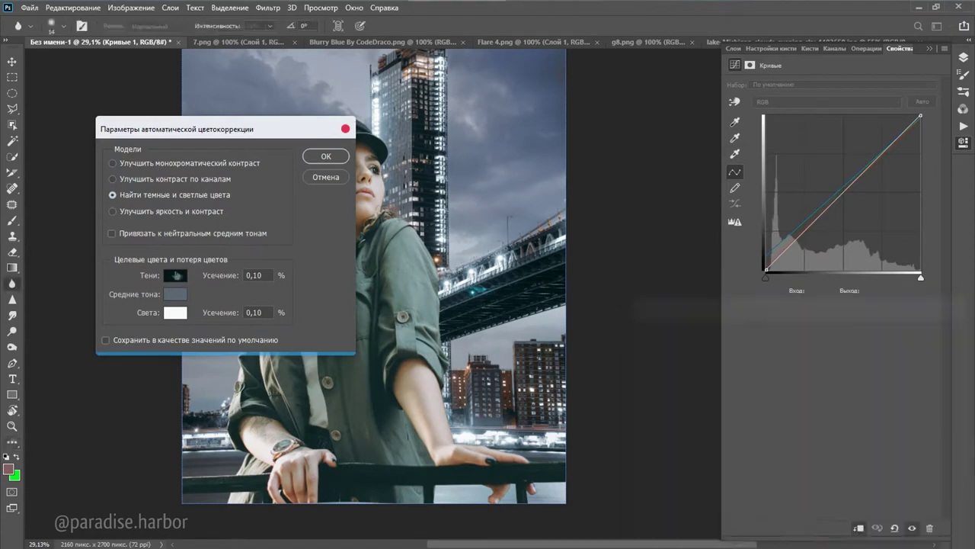
pyautogui.click(175, 275)
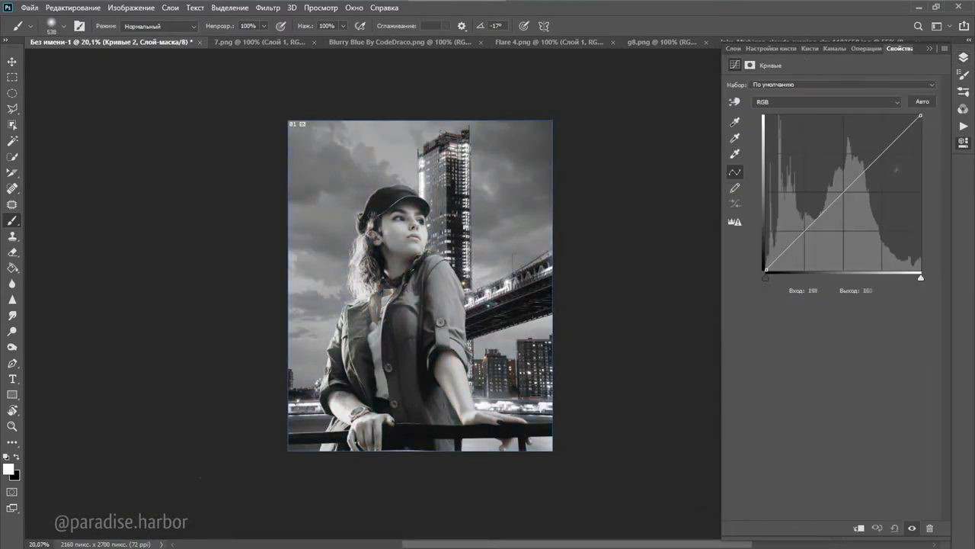
# Invert the Curves 2 mask to darken the image and hide the Black & White check layer
pyautogui.hotkey('ctrl', 'i')
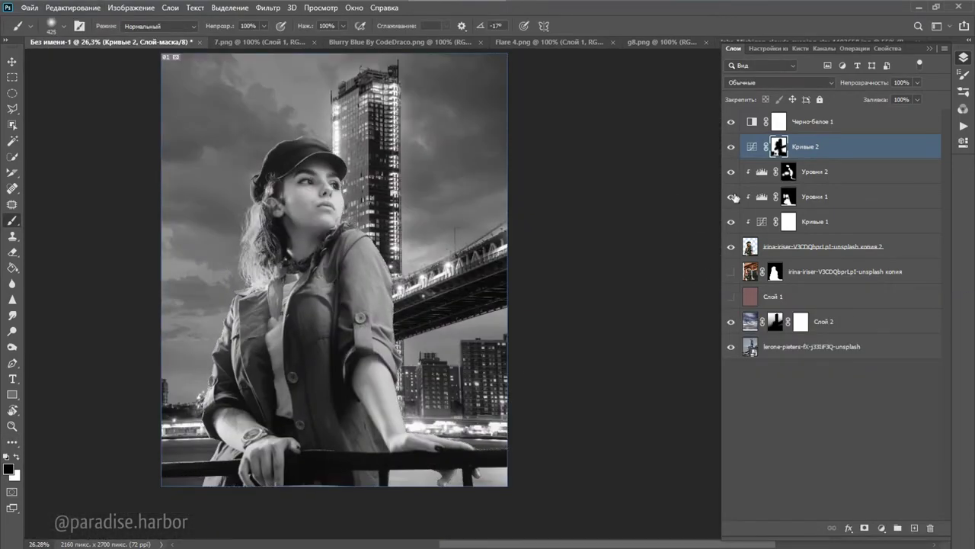
pyautogui.click(731, 122)
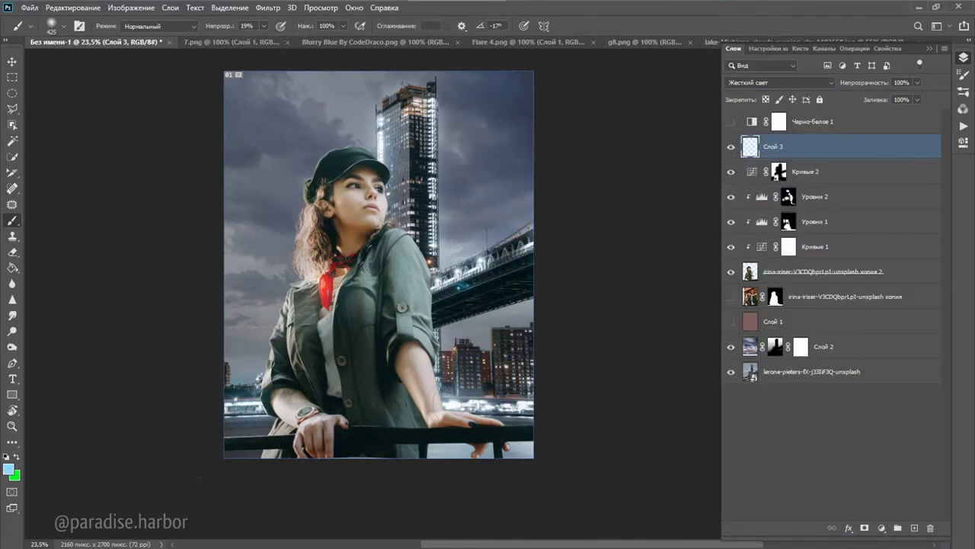
pyautogui.scroll(1, 445, 229)
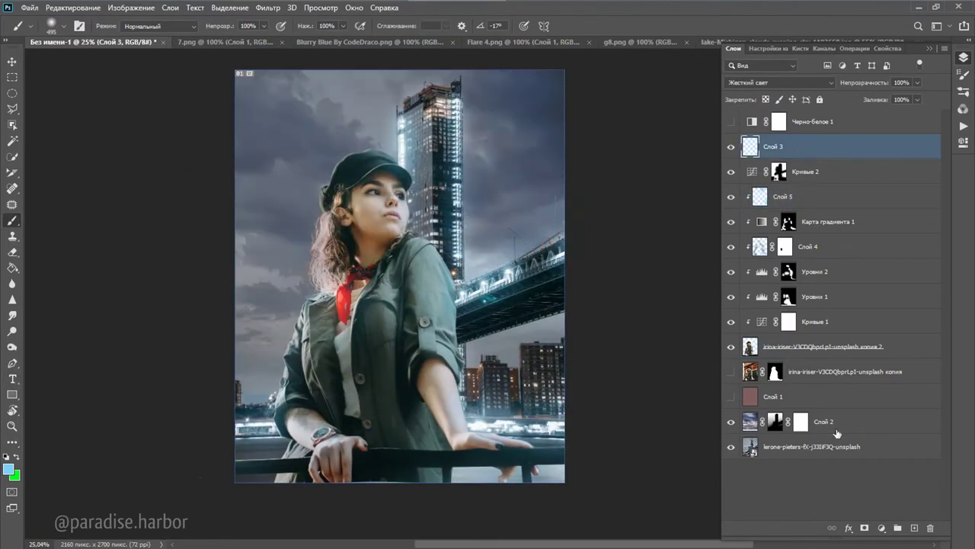
# Make the city background layer active for the Field Blur
pyautogui.click(831, 421)
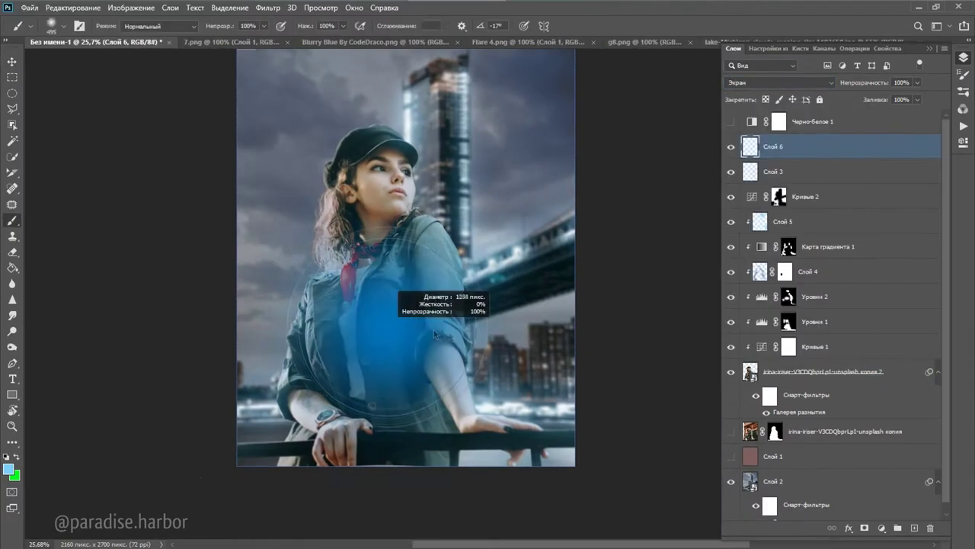
# Choose a large soft brush to paint blue glow on the Screen layer
pyautogui.rightClick(457, 189)
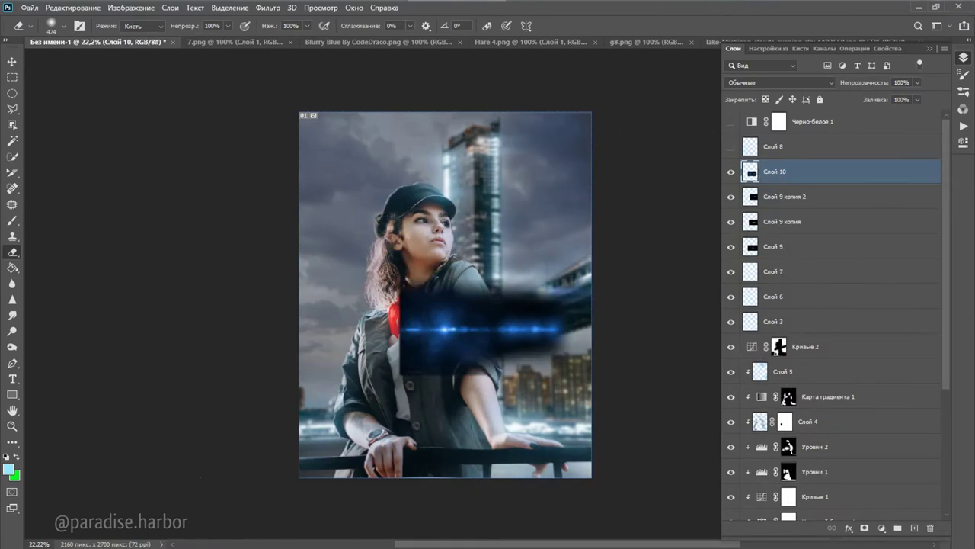
# Bring up transform options to reshape the copied flare streak layer
pyautogui.rightClick(521, 431)
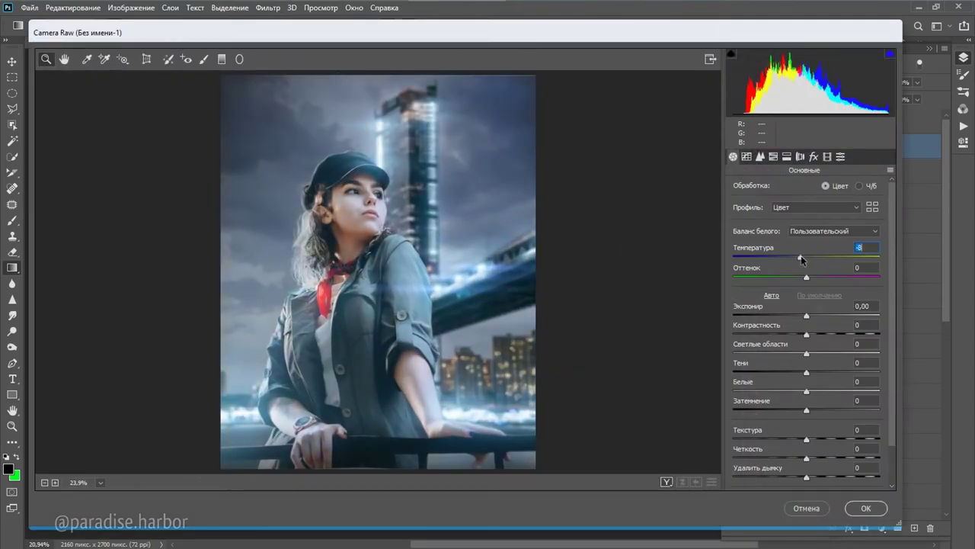
# Adjust Camera Raw Basic tones: darker exposure, blacks -29, texture -20, clarity +8
pyautogui.moveTo(806, 316); pyautogui.dragTo(807, 315)
pyautogui.moveTo(807, 353)
pyautogui.mouseDown()
pyautogui.moveTo(818, 372)
pyautogui.moveTo(767, 391)
pyautogui.moveTo(805, 410)
pyautogui.moveTo(804, 391)
pyautogui.moveTo(784, 410)
pyautogui.mouseUp()
pyautogui.moveTo(810, 352)
pyautogui.mouseDown()
pyautogui.moveTo(793, 353)
pyautogui.moveTo(811, 372)
pyautogui.mouseUp()
pyautogui.moveTo(807, 334); pyautogui.dragTo(809, 333)
pyautogui.hotkey('ctrl', '+')
pyautogui.moveTo(806, 439)
pyautogui.mouseDown()
pyautogui.moveTo(792, 439)
pyautogui.moveTo(813, 457)
pyautogui.moveTo(786, 477)
pyautogui.mouseUp()
pyautogui.hotkey('ctrl', '+')
# Raise the Camera Raw sharpening amount and luminance noise reduction in the Detail panel
pyautogui.hotkey('ctrl', '-')
pyautogui.hotkey('ctrl', '0')
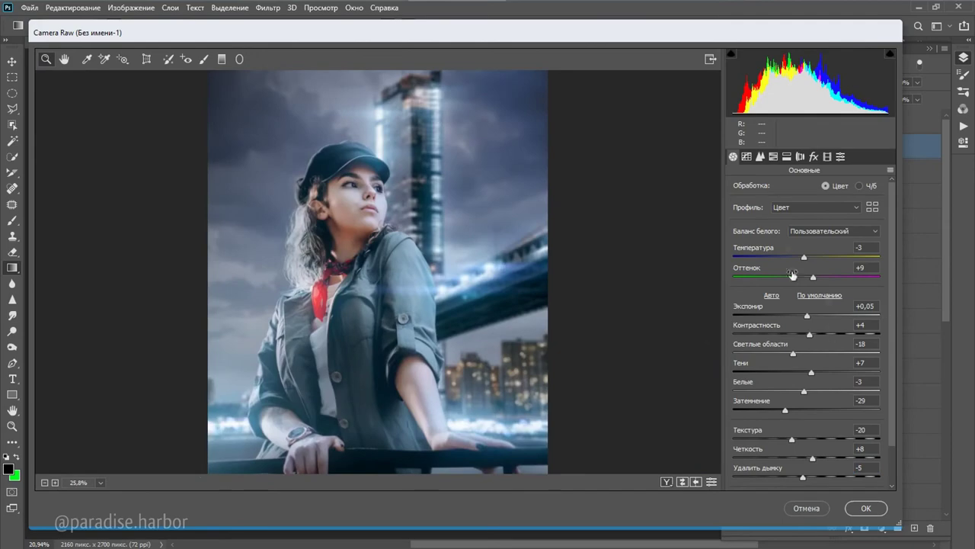
pyautogui.click(760, 156)
pyautogui.moveTo(775, 207); pyautogui.dragTo(809, 207)
pyautogui.moveTo(737, 307); pyautogui.dragTo(766, 307)
# Adjust Reds saturation and slightly darken Blues luminance in the HSL panel
pyautogui.hotkey('ctrl', '0')
pyautogui.click(774, 157)
pyautogui.click(812, 185)
pyautogui.moveTo(809, 227); pyautogui.dragTo(821, 227)
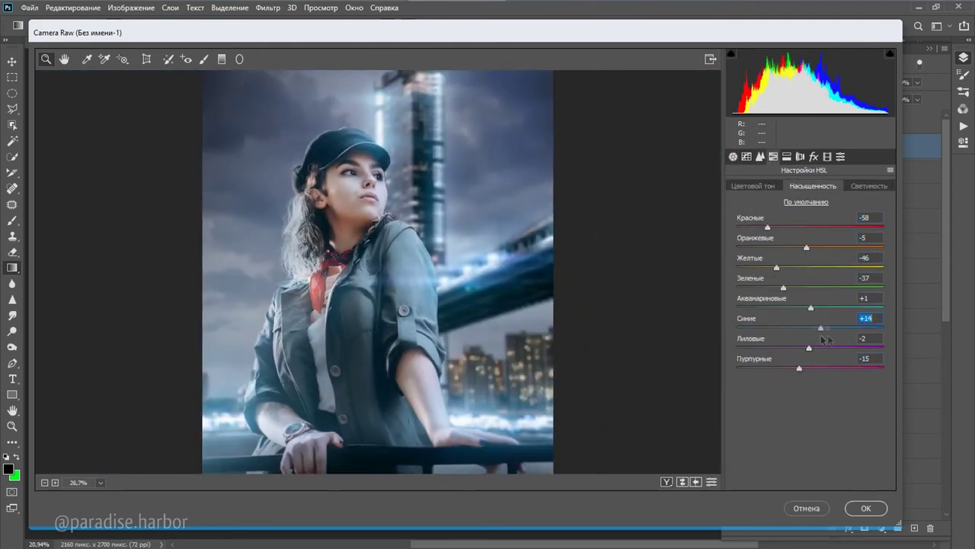
pyautogui.click(774, 156)
pyautogui.click(869, 185)
pyautogui.moveTo(810, 327)
pyautogui.mouseDown()
pyautogui.moveTo(817, 348)
pyautogui.moveTo(804, 328)
pyautogui.mouseUp()
# Set split-toning shadow hue 203, lens vignetting -8, and shift calibration shadows toward magenta
pyautogui.click(746, 156)
pyautogui.click(787, 156)
pyautogui.moveTo(737, 299); pyautogui.dragTo(820, 300)
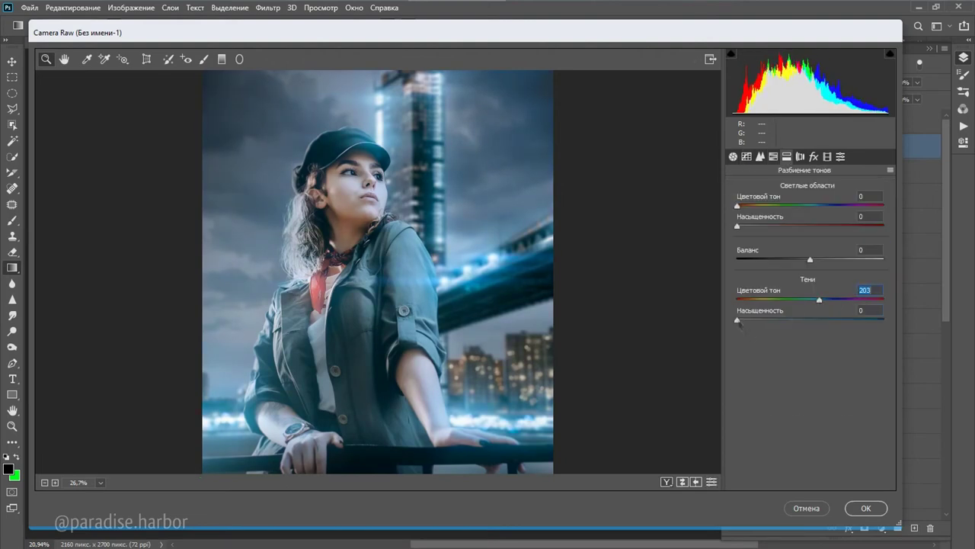
pyautogui.click(800, 156)
pyautogui.moveTo(737, 261); pyautogui.dragTo(883, 261)
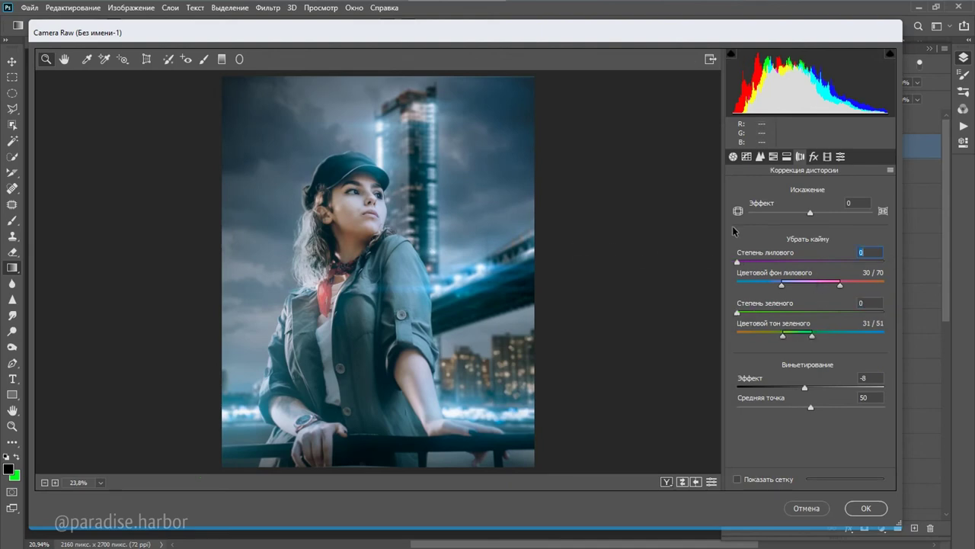
pyautogui.click(827, 156)
pyautogui.moveTo(819, 235); pyautogui.dragTo(883, 235)
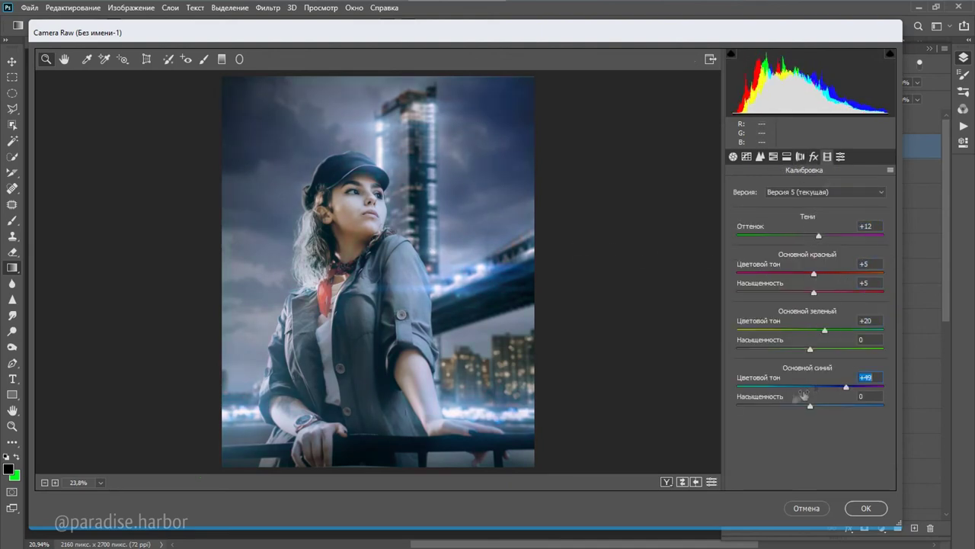